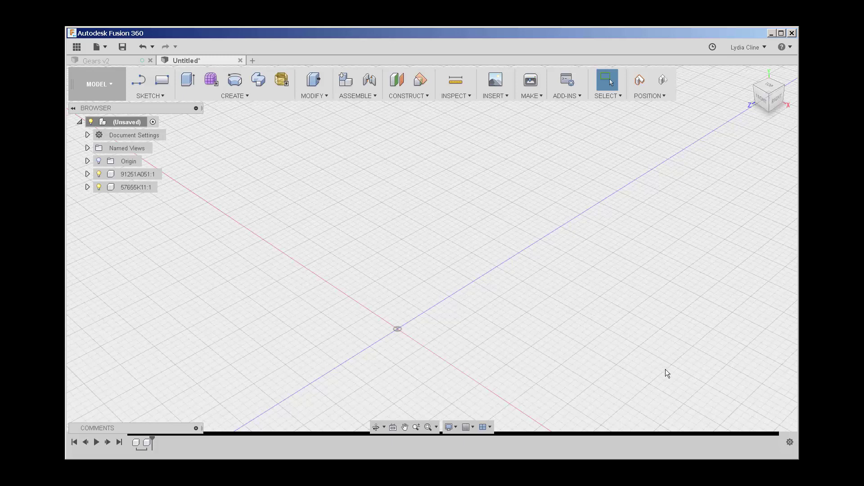
Open the INSERT menu to reach Insert McMaster-Carr Component
left_click(507, 95)
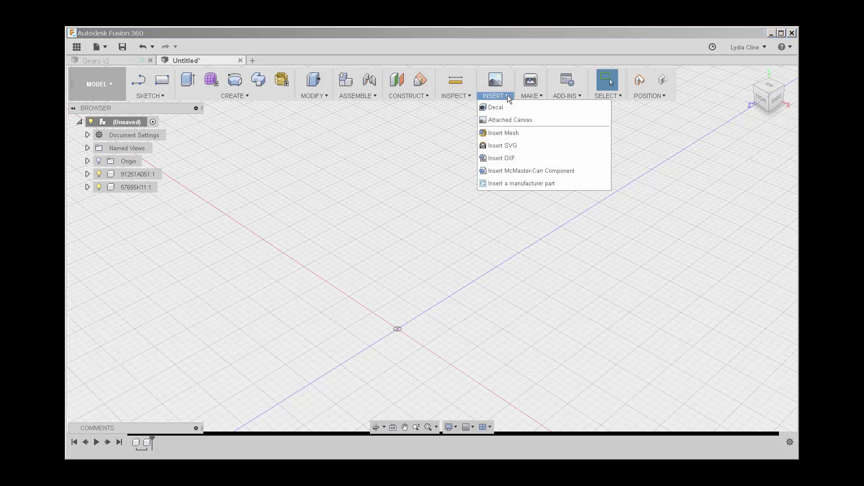
Open the McMaster-Carr catalog and browse Screws & Bolts > Socket Head Screws > Alloy Steel
left_click(525, 171)
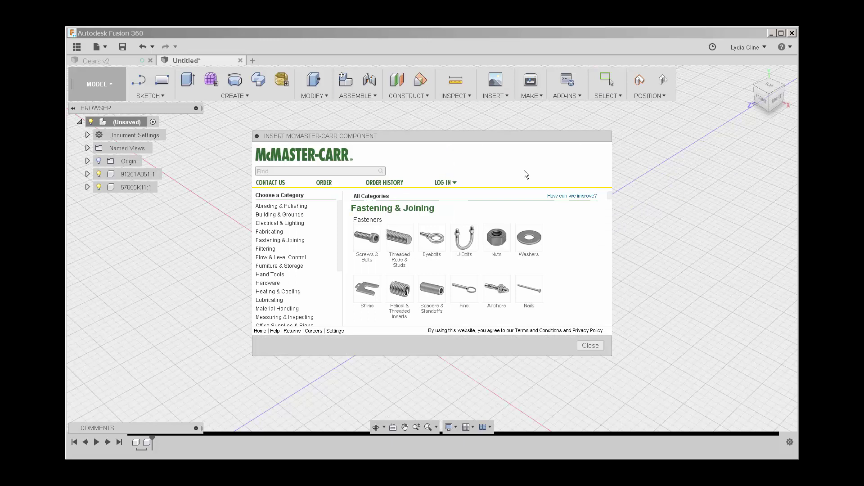
left_click_drag(479, 138, 470, 112)
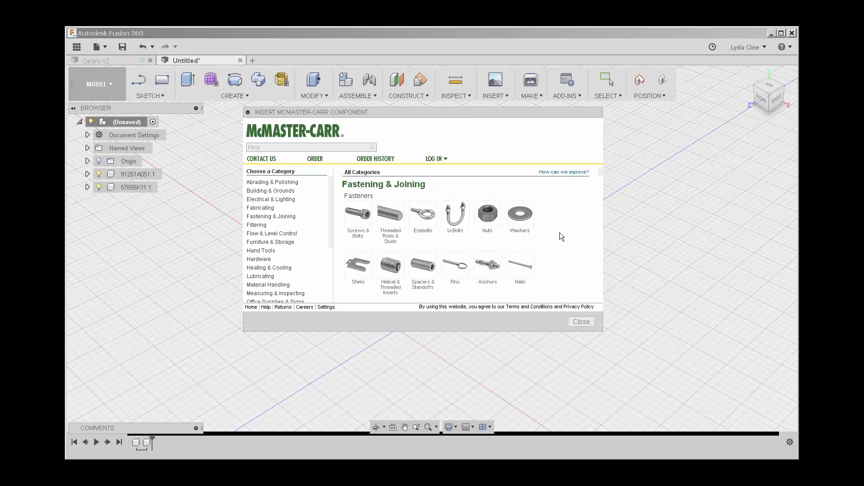
mouse_move(603, 174)
left_mouse_down()
mouse_move(598, 198)
mouse_move(598, 175)
left_mouse_up()
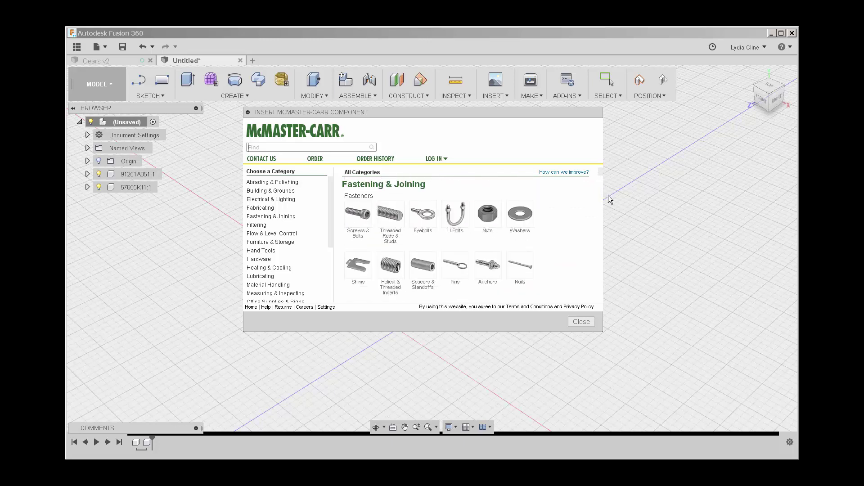
left_click(358, 217)
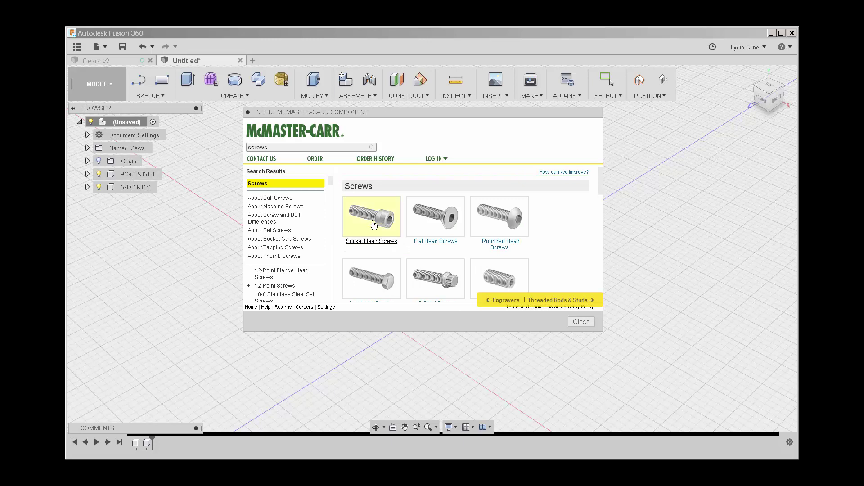
left_click(373, 225)
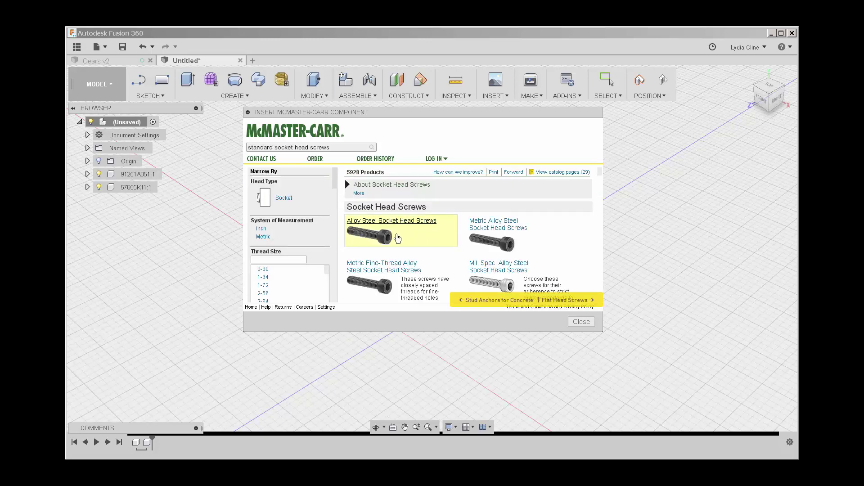
left_click(383, 239)
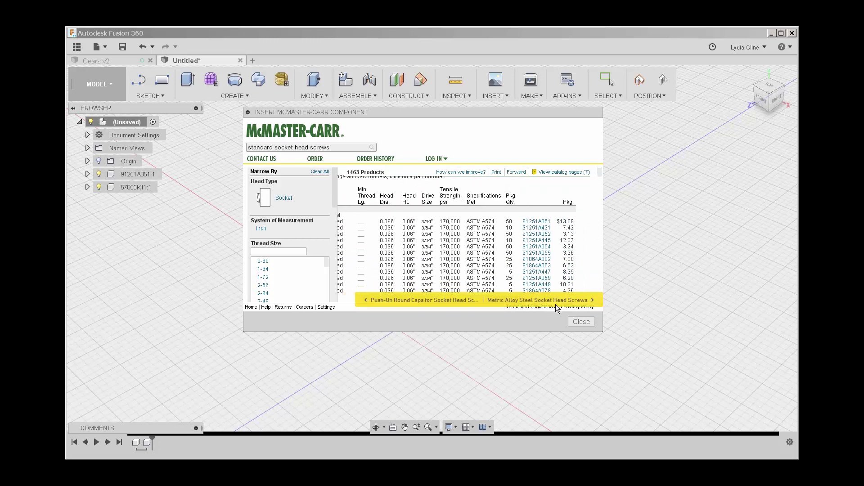
Insert screw 91251A051 from its product page as a 3-D STEP model
left_click(531, 224)
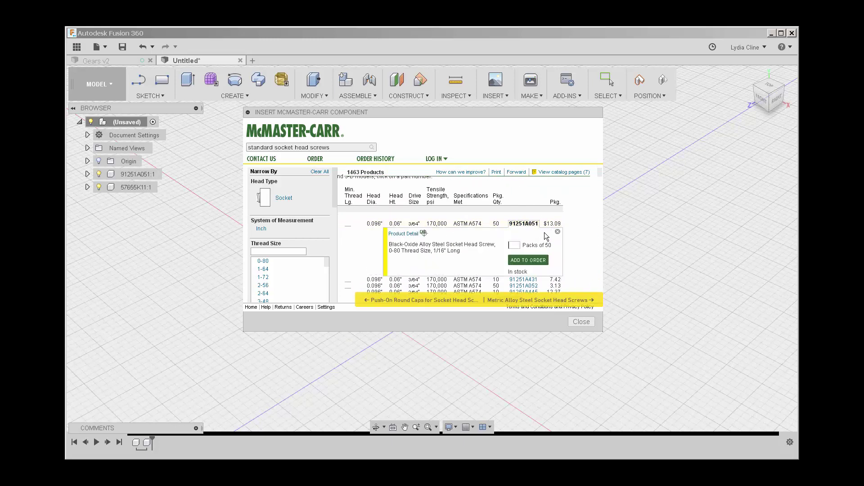
left_click(421, 234)
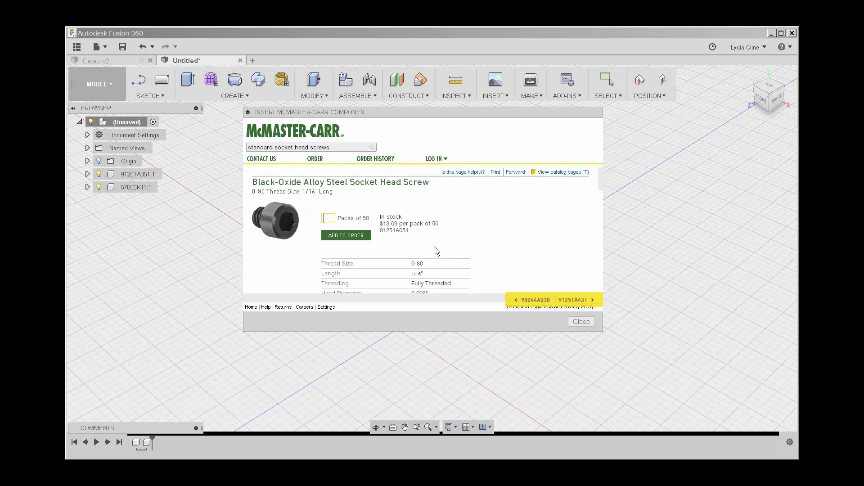
scroll(546, 232, "down", 5)
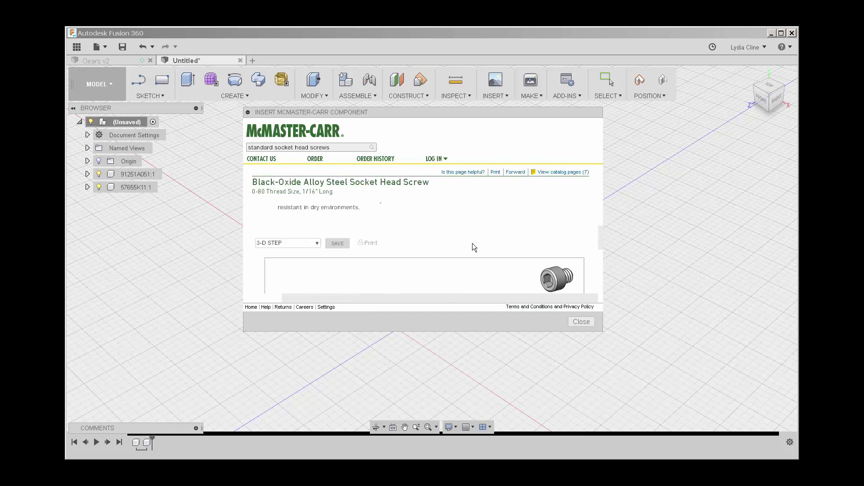
left_click(318, 245)
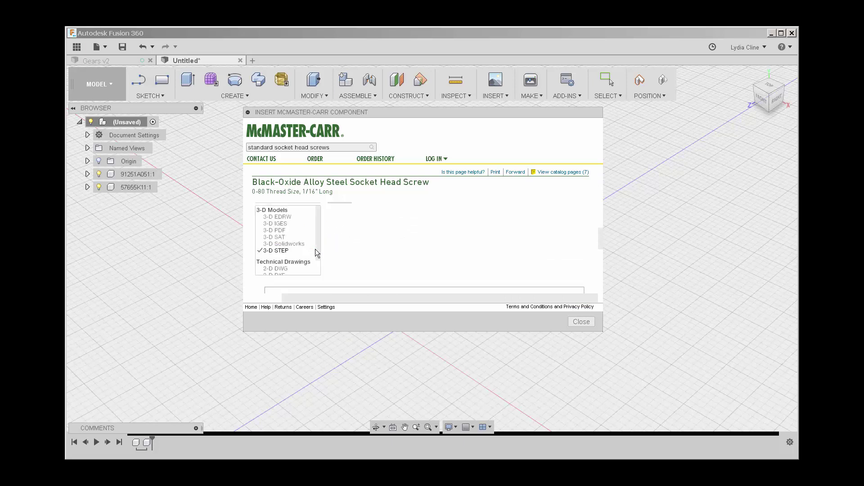
scroll(318, 259, "down", 1)
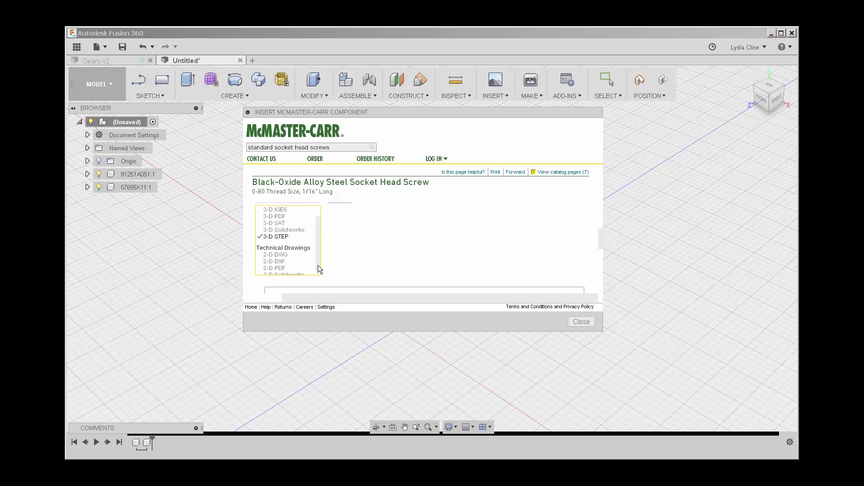
mouse_move(317, 258)
left_mouse_down()
mouse_move(318, 271)
mouse_move(319, 244)
left_mouse_up()
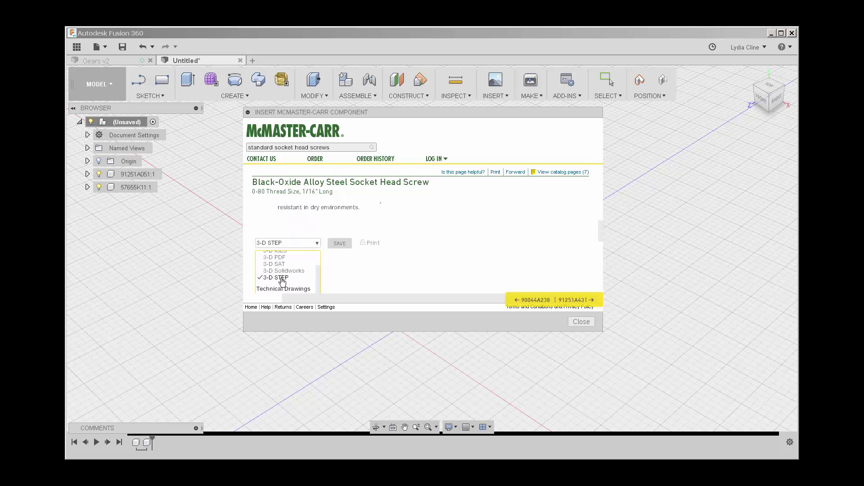
left_click(282, 278)
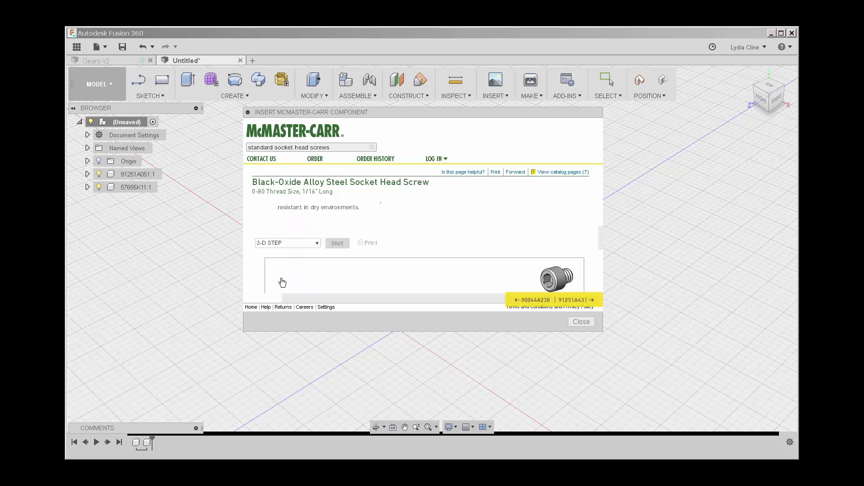
left_click(337, 243)
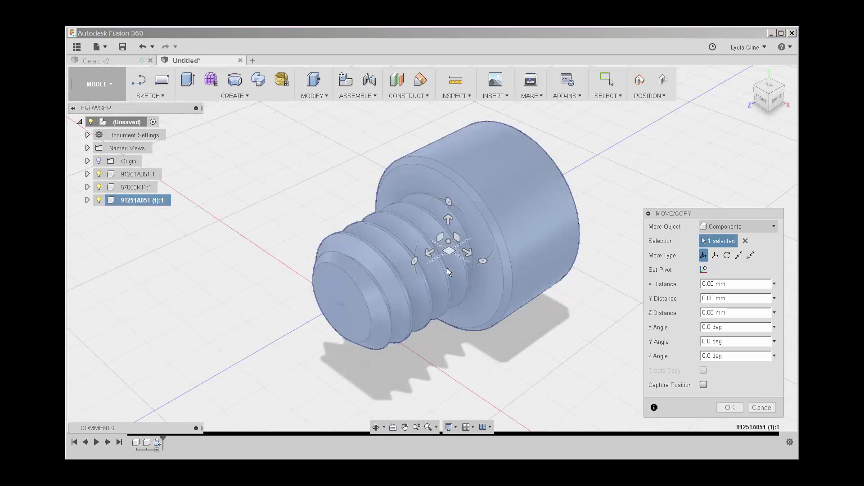
Confirm the screw at its default position with zero offsets and reorient the view
left_click(729, 407)
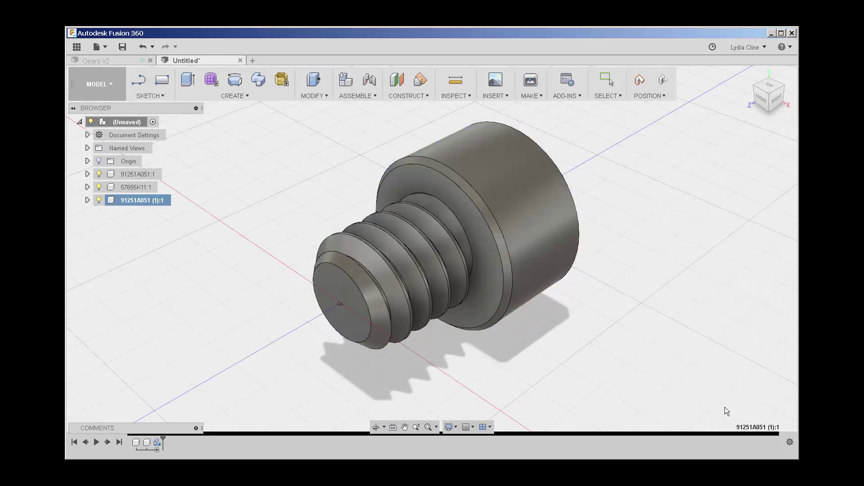
scroll(571, 303, "down", 2)
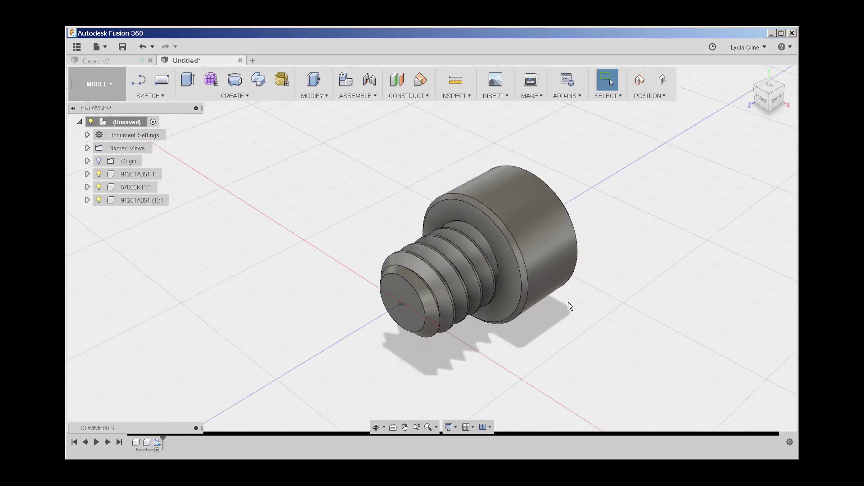
middle_click_drag(568, 301, 525, 271, "shift")
key("F6")
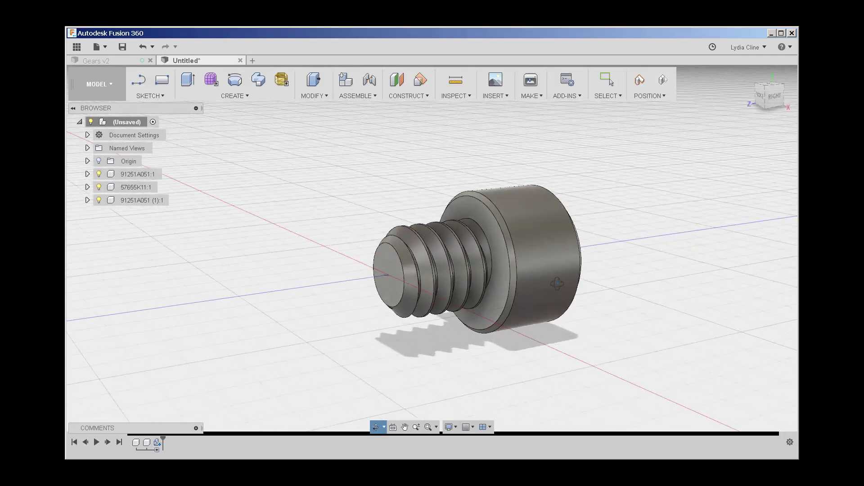
key("Escape")
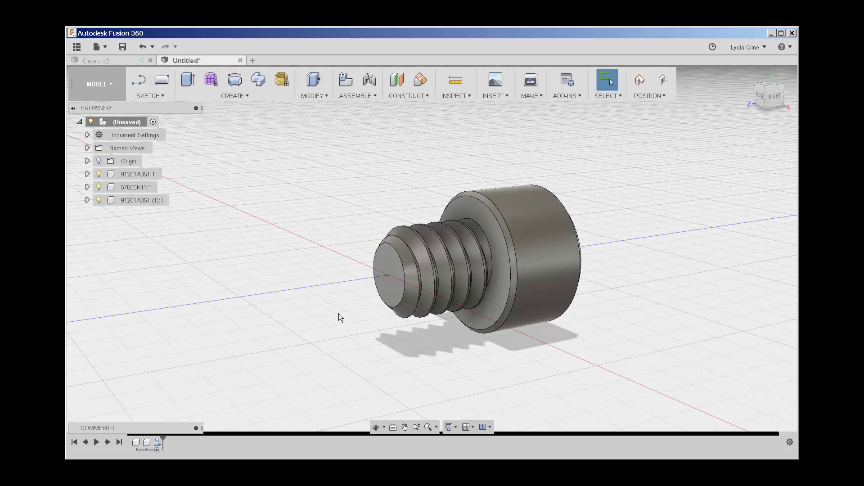
middle_click_drag(338, 317, 352, 265, "shift")
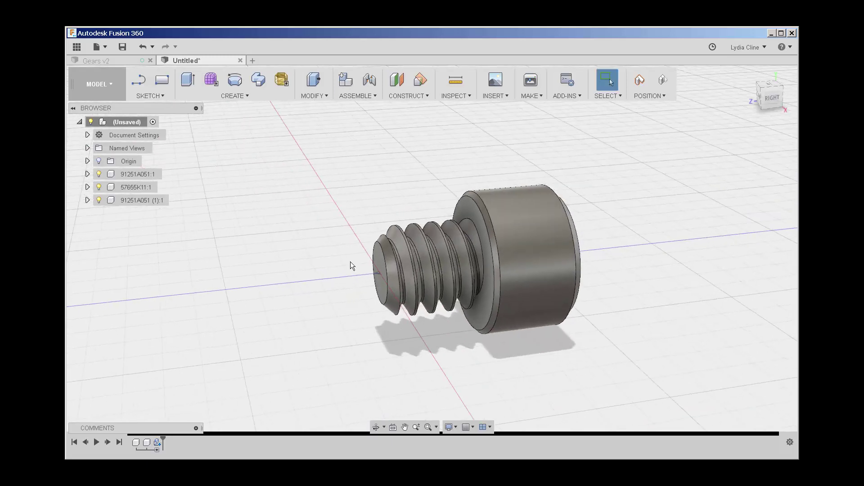
Reopen the McMaster-Carr catalog and search Find for 'gear', picking the 'gears' suggestion
left_click(507, 95)
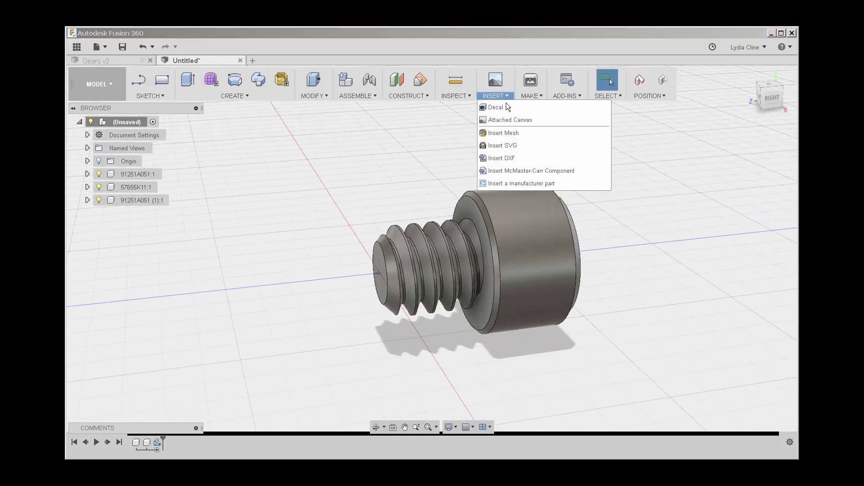
left_click(508, 171)
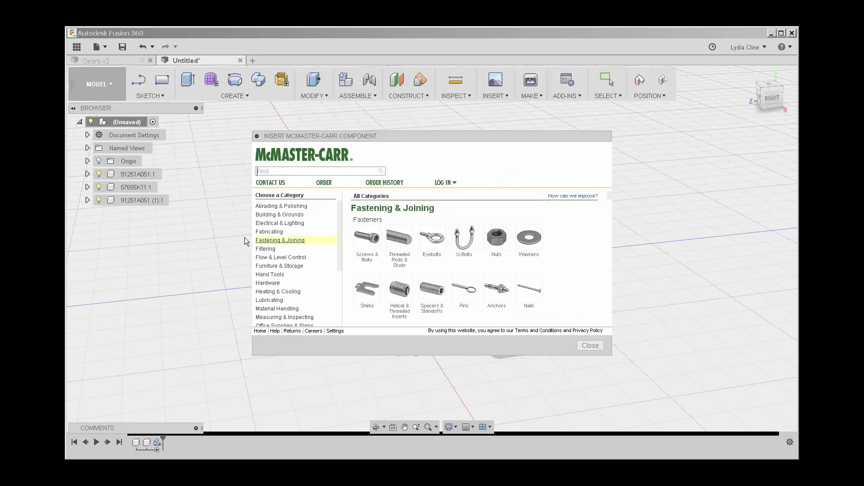
mouse_move(341, 210)
left_mouse_down()
mouse_move(342, 266)
mouse_move(338, 206)
left_mouse_up()
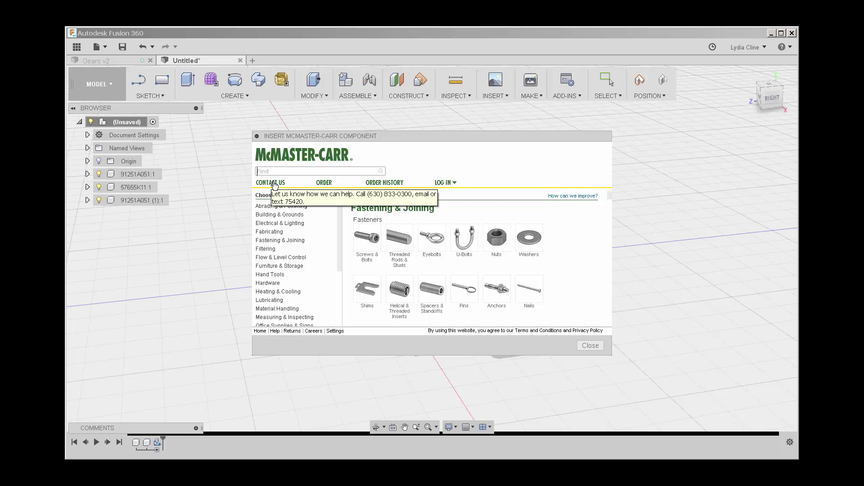
type("gear")
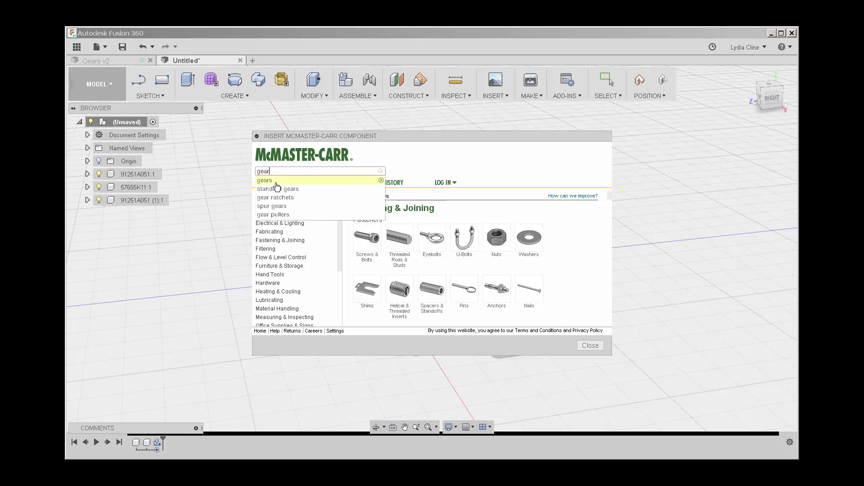
left_click(276, 182)
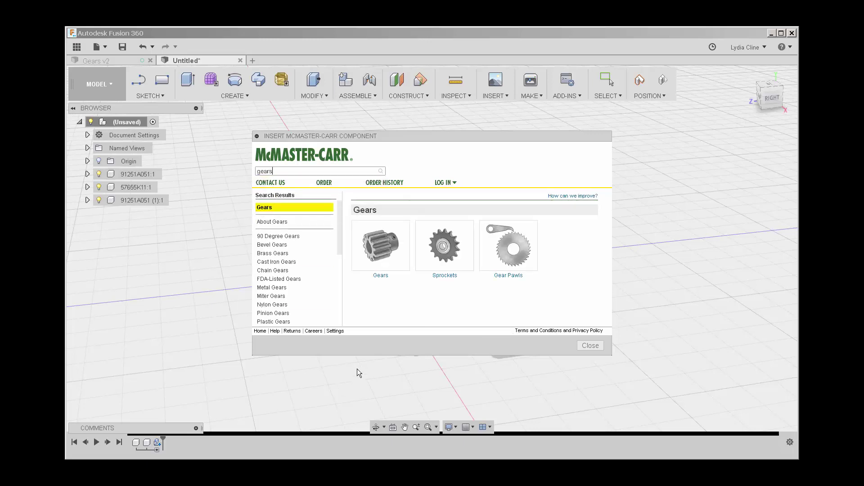
left_click_drag(340, 241, 336, 264)
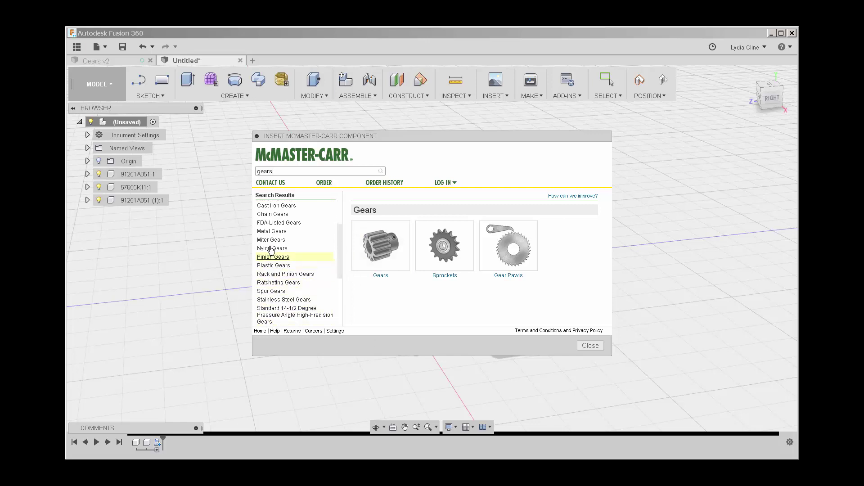
Browse Gears to the Plastic Gears—14 1/2° Pressure Angle product listing
left_click(386, 246)
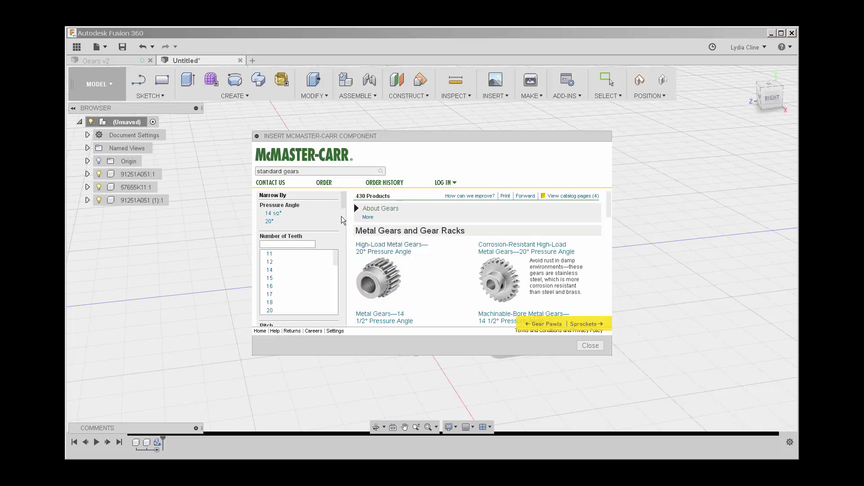
mouse_move(344, 199)
left_mouse_down()
mouse_move(347, 286)
mouse_move(343, 198)
left_mouse_up()
left_click_drag(609, 212, 604, 261)
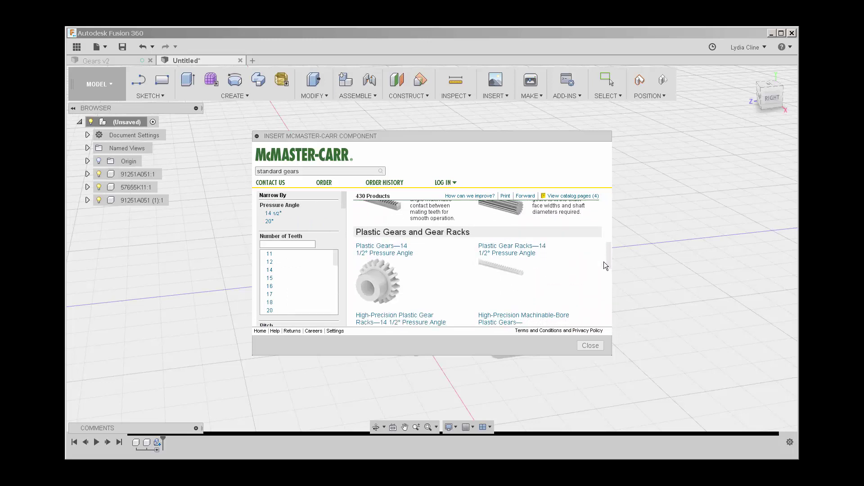
left_click(383, 286)
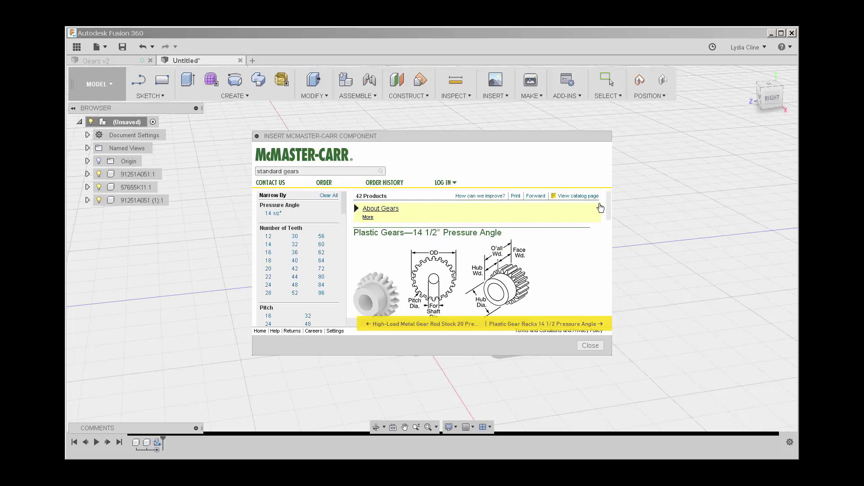
left_click_drag(608, 207, 605, 250)
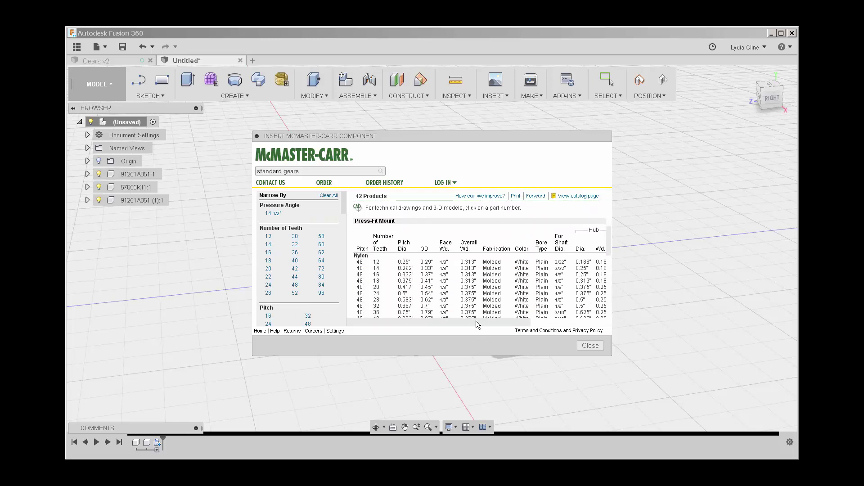
left_click_drag(478, 320, 567, 325)
Insert gear 57655K11 as 3-D STEP and move it to Z -8.00 mm
left_click(520, 263)
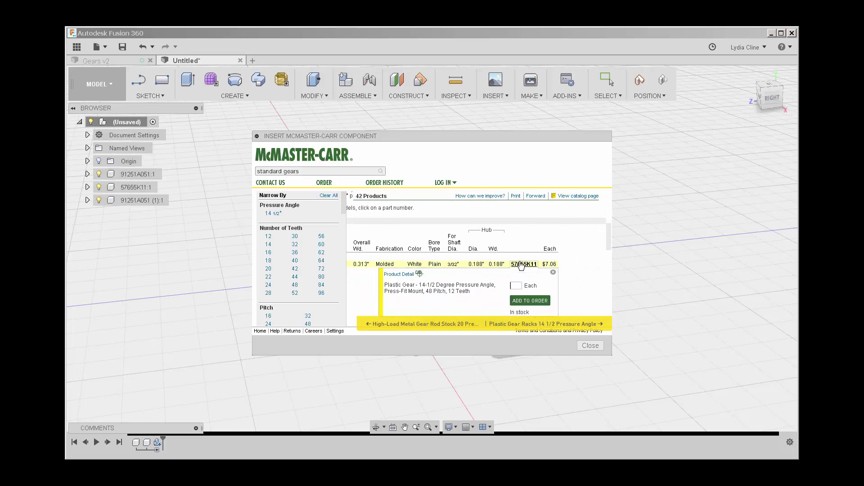
left_click(418, 274)
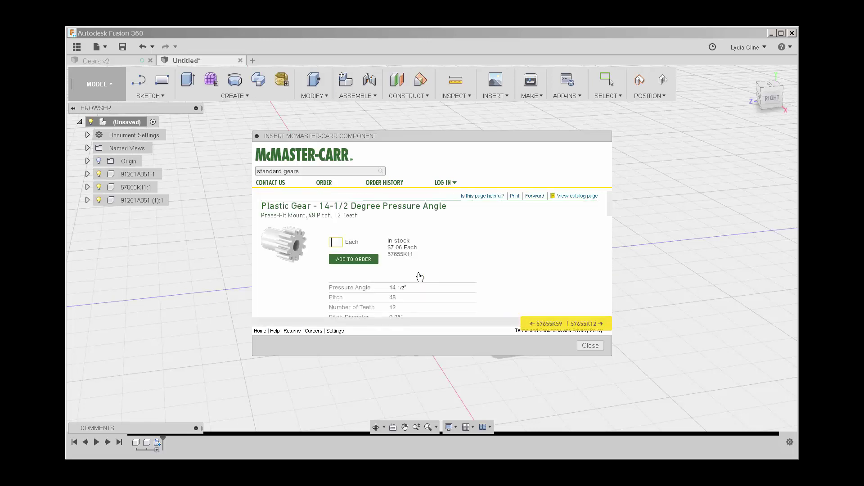
scroll(474, 251, "down", 6)
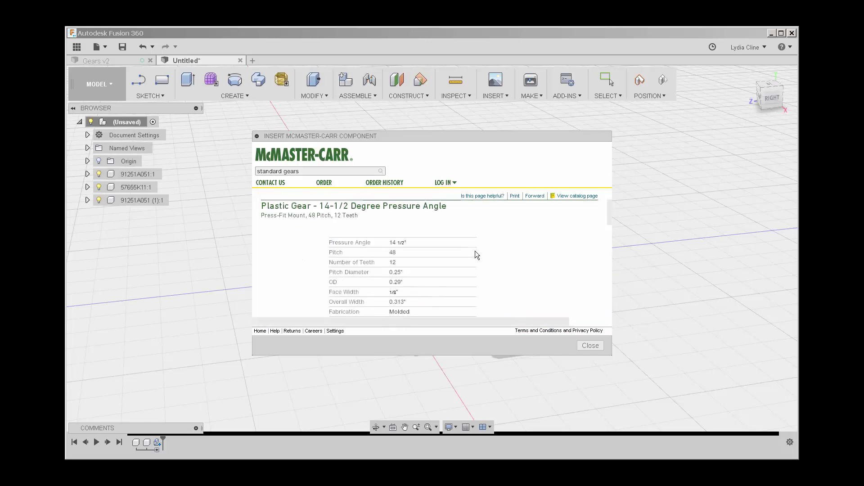
scroll(474, 250, "down", 2)
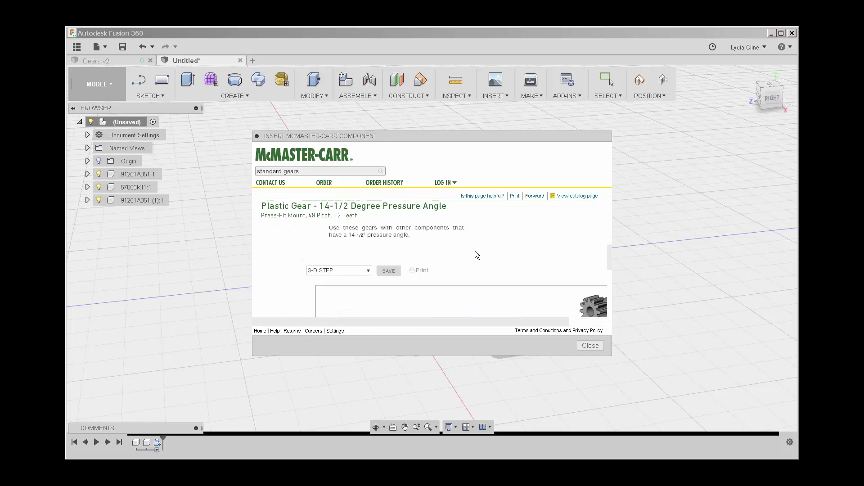
left_click(369, 272)
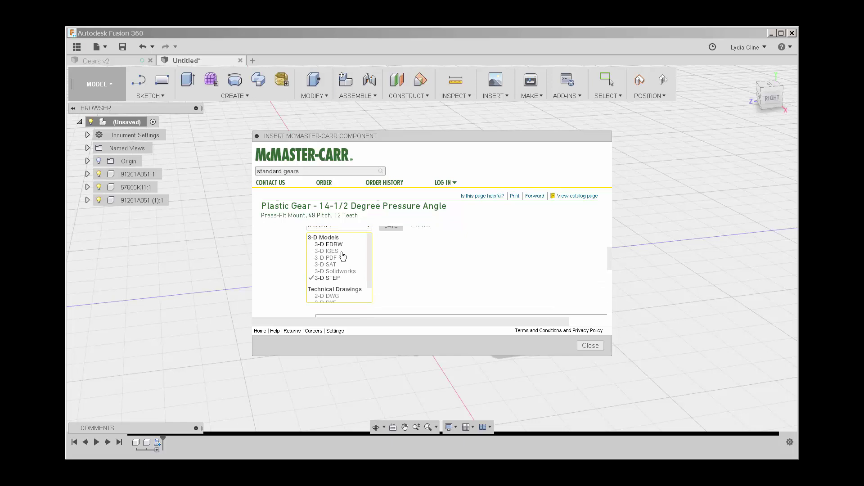
left_click(333, 278)
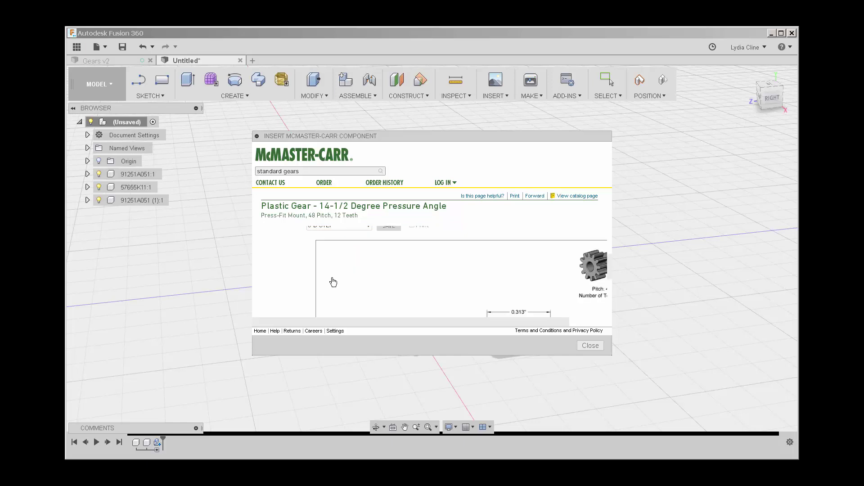
left_click(388, 271)
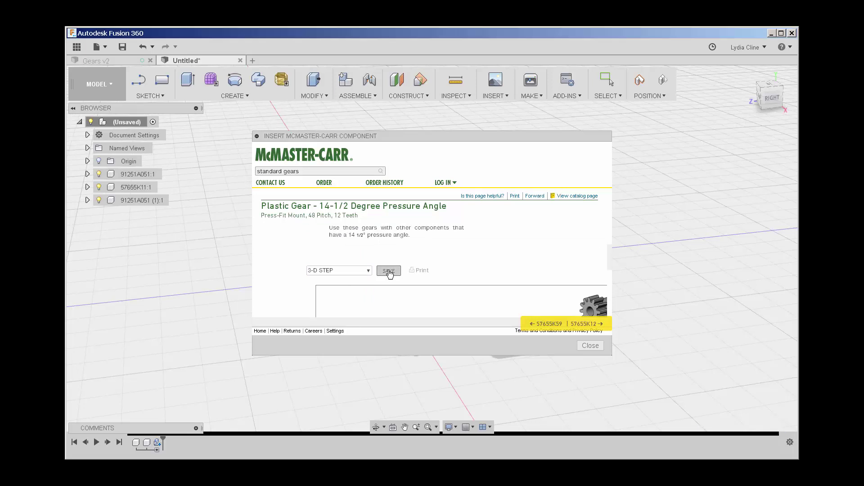
left_click_drag(395, 273, 531, 175)
left_click(729, 407)
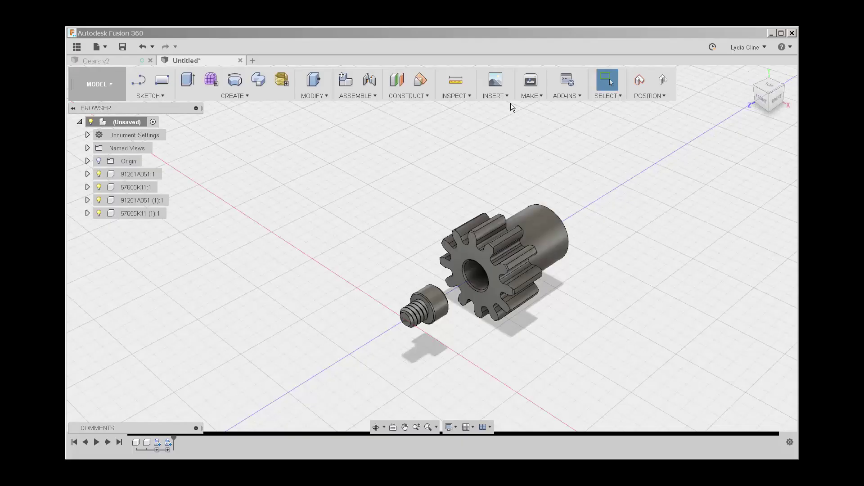
Reopen the catalog and browse Threaded Rods & Studs > General Purpose Acme Threaded Rods
left_click(506, 96)
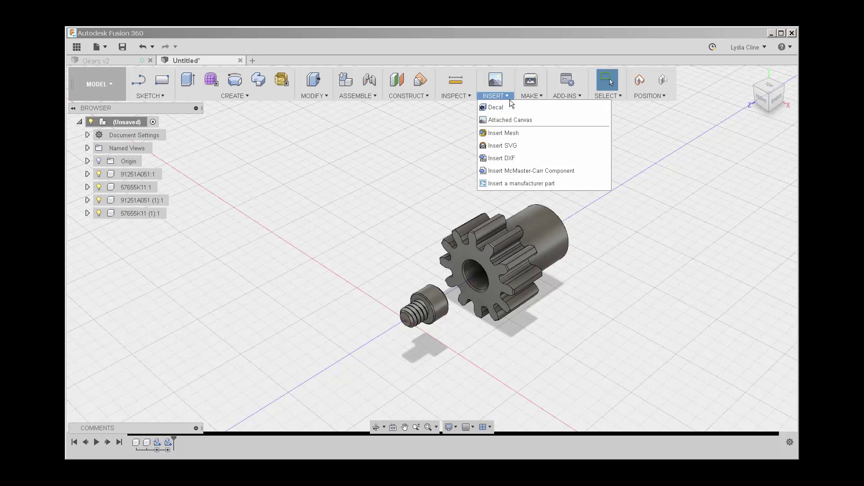
left_click(517, 171)
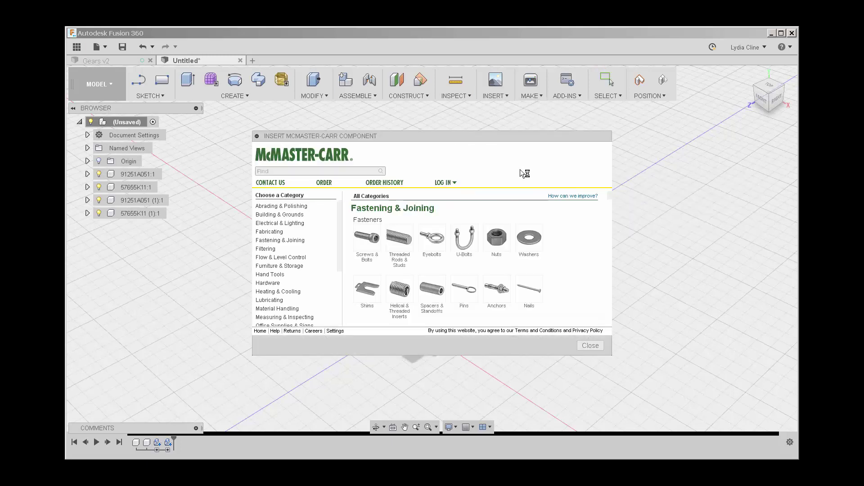
left_click(399, 243)
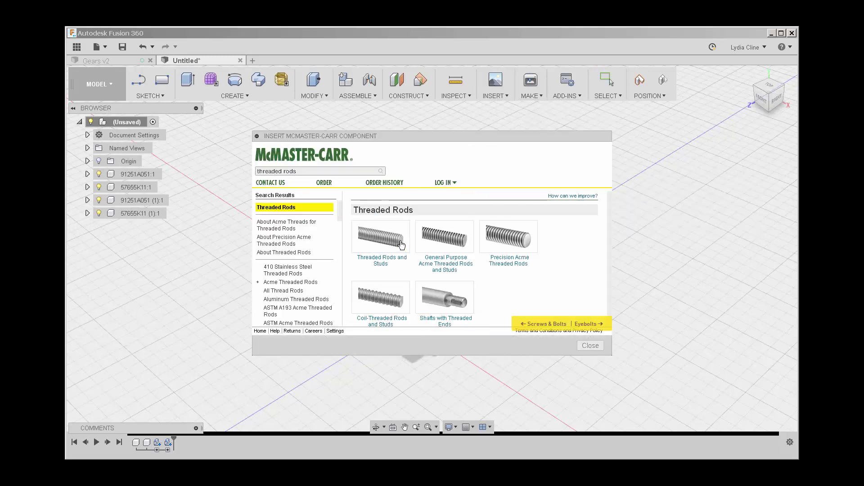
left_click(448, 245)
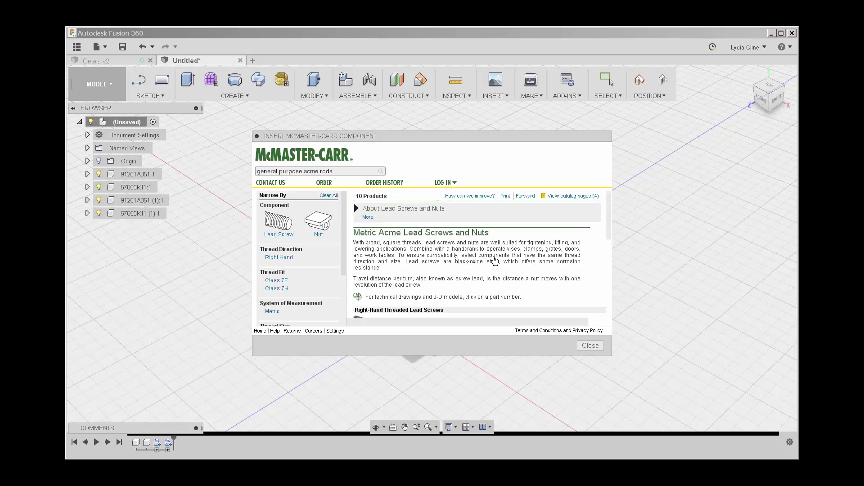
Go back through catalog history past the Threaded Rods and Fastening & Joining pages
right_click(485, 161)
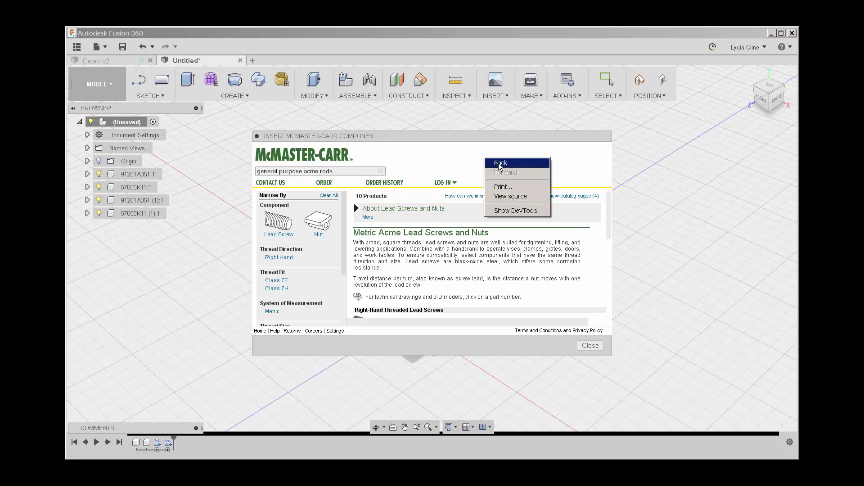
left_click(500, 164)
right_click(498, 161)
left_click(507, 166)
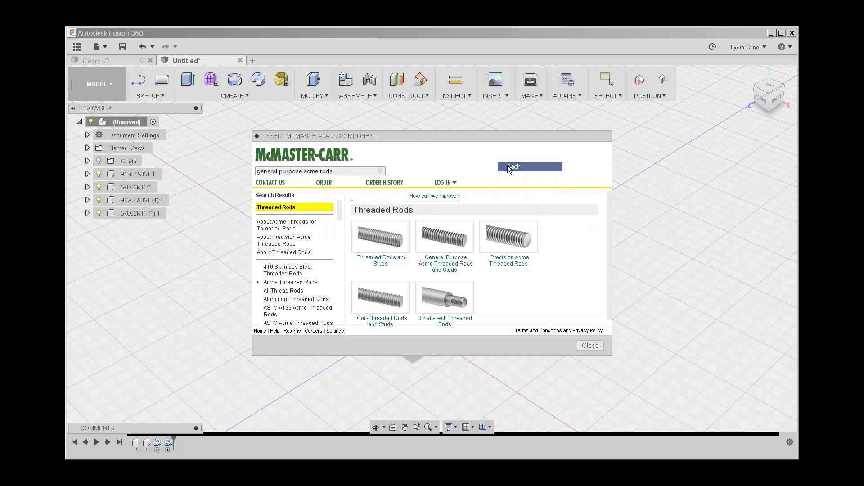
right_click(499, 161)
left_click(506, 166)
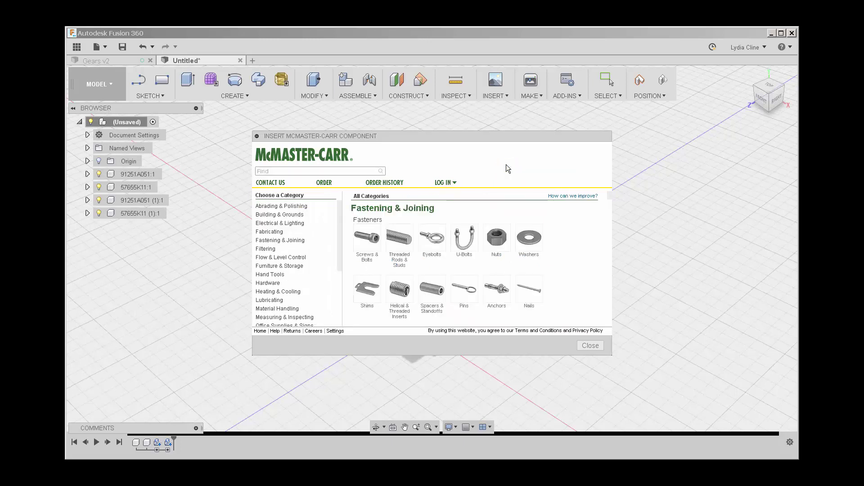
right_click(507, 166)
left_click(516, 170)
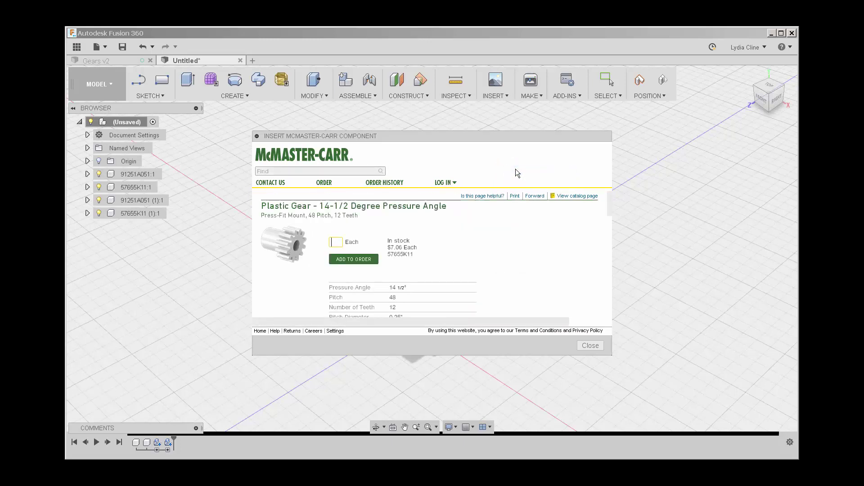
Continue back to the gears results, then go forward to the plastic gear product page
right_click(496, 164)
left_click(506, 171)
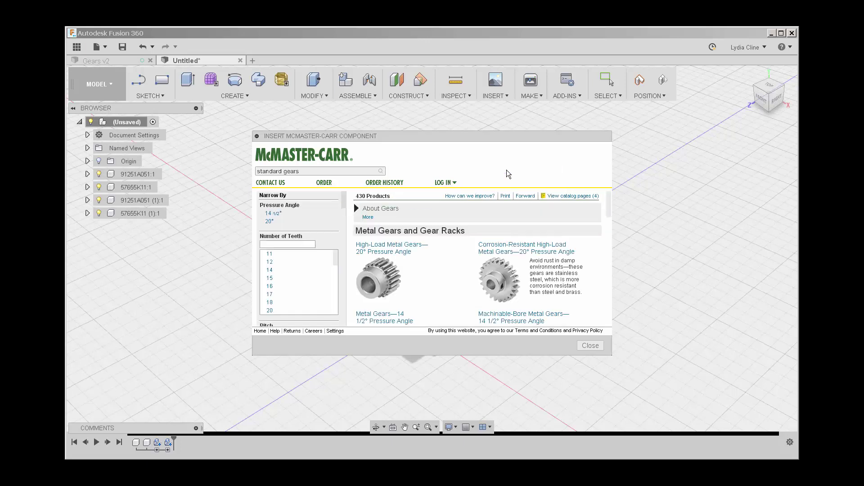
right_click(482, 162)
left_click(498, 167)
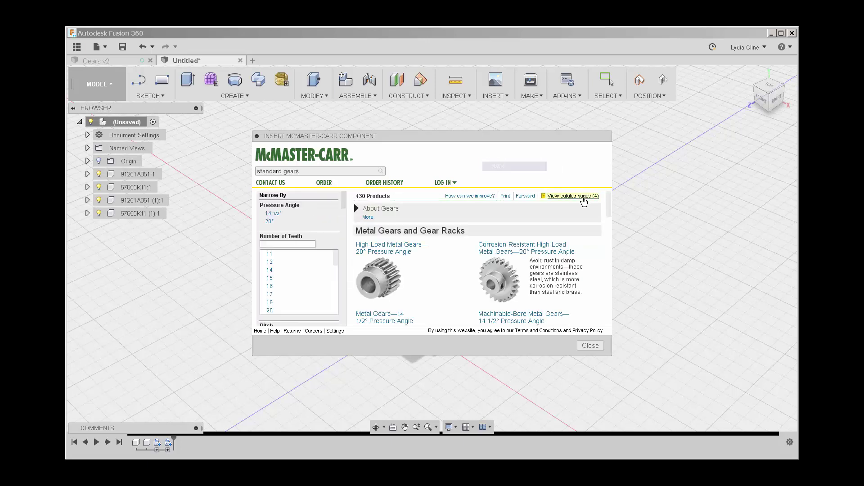
right_click(472, 156)
left_click(484, 172)
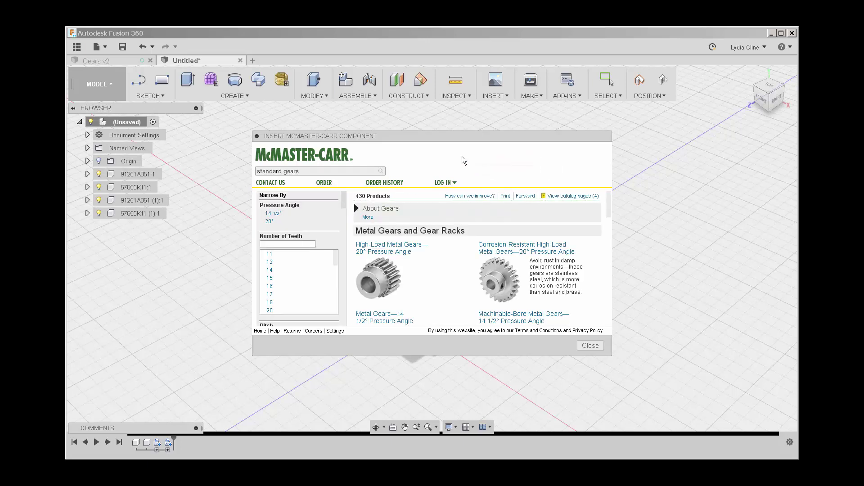
right_click(462, 157)
left_click(482, 172)
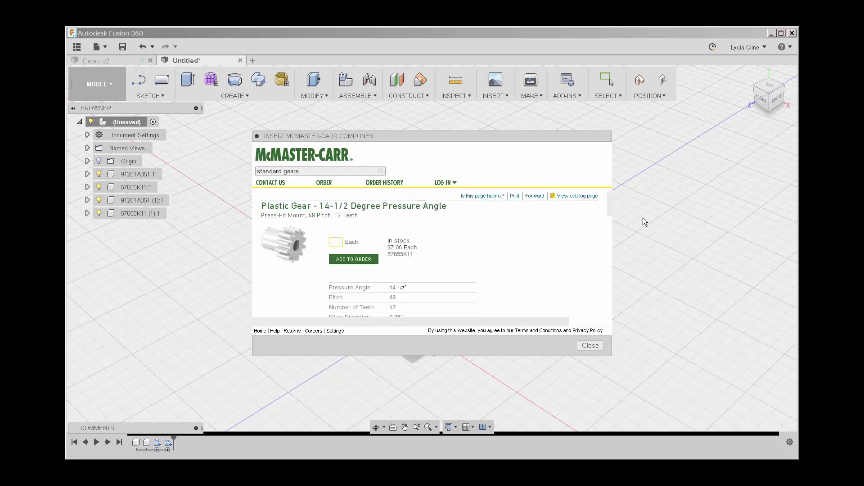
Close the McMaster-Carr catalog and launch INSERT > Insert a manufacturer part
key("Escape")
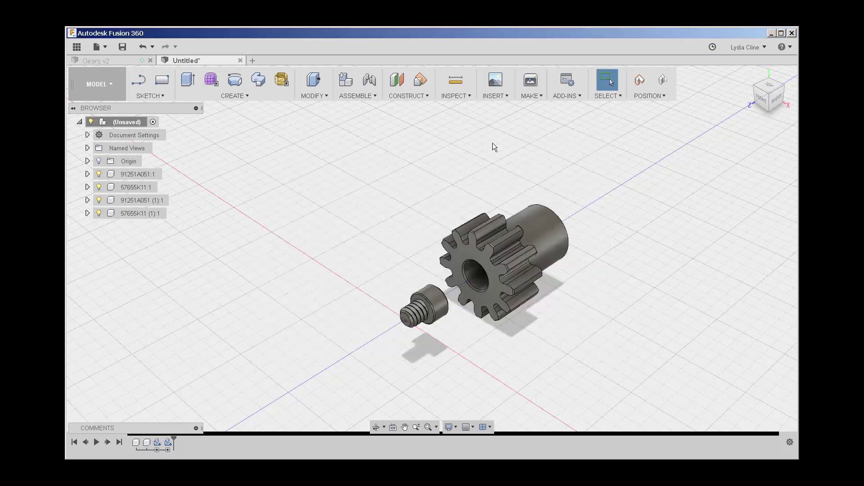
left_click(507, 96)
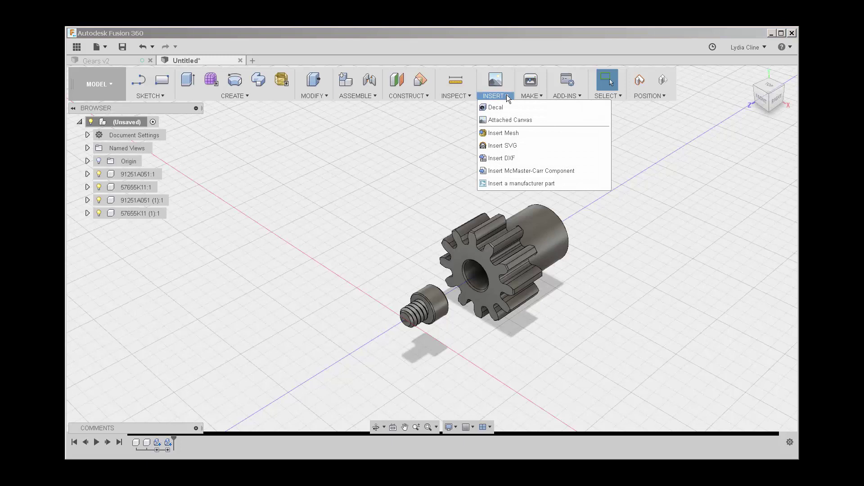
left_click(518, 184)
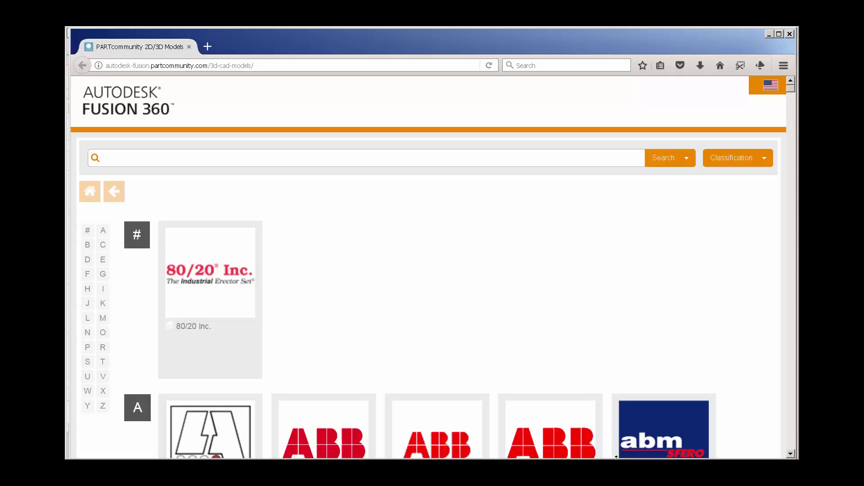
Scroll the PARTcommunity supplier list up and down in search of Airtac
scroll(411, 244, "down", 7)
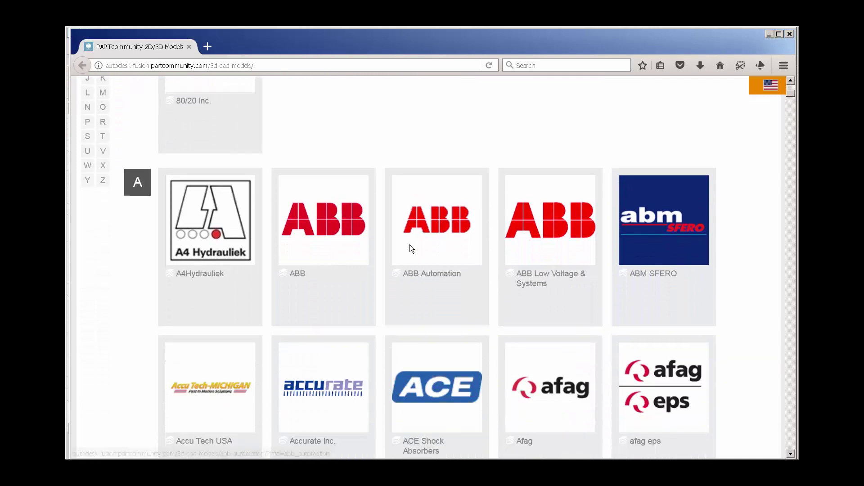
scroll(410, 248, "down", 20)
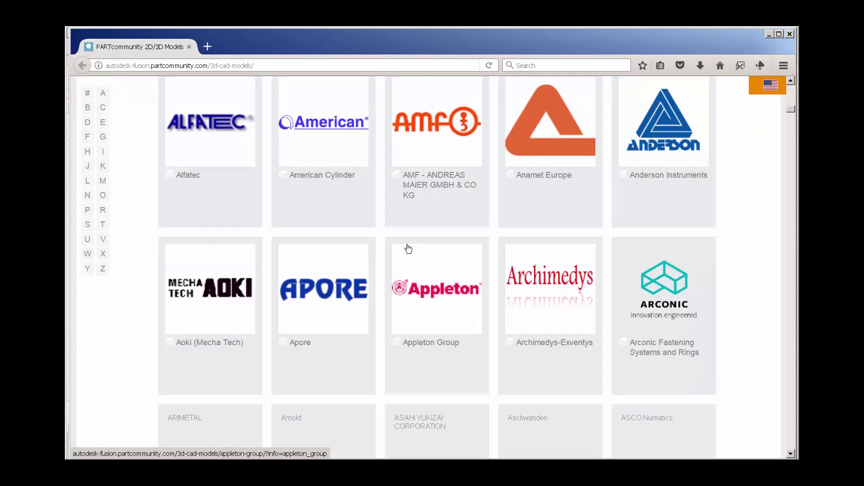
scroll(409, 248, "down", 12)
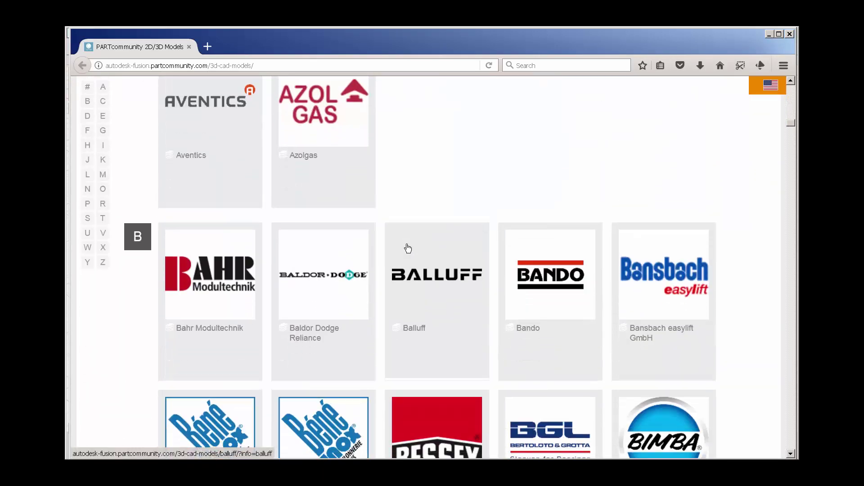
scroll(407, 248, "down", 5)
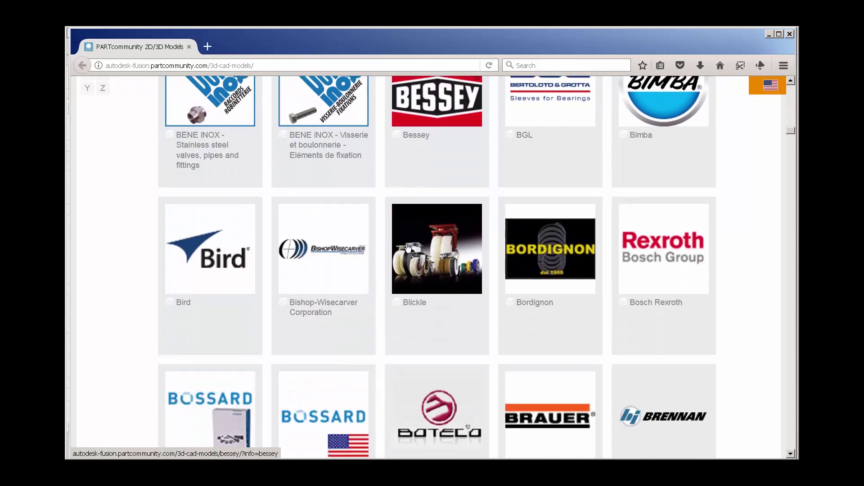
scroll(407, 248, "down", 7)
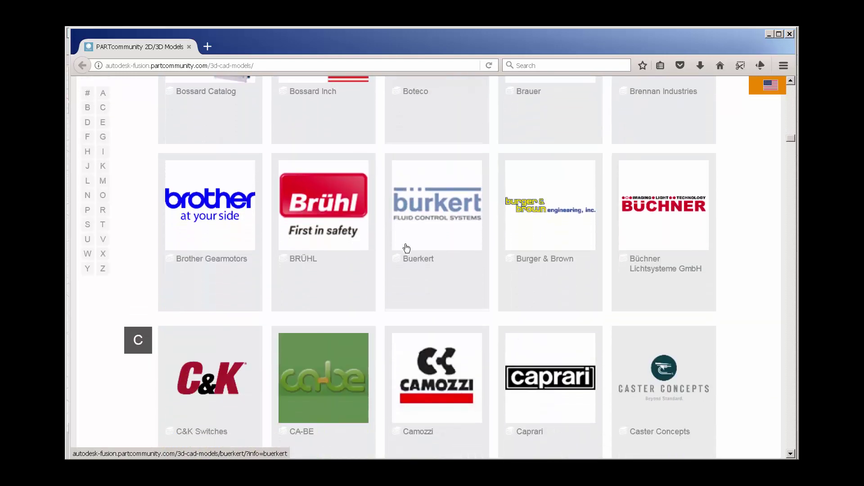
scroll(406, 248, "up", 3)
scroll(406, 248, "up", 20)
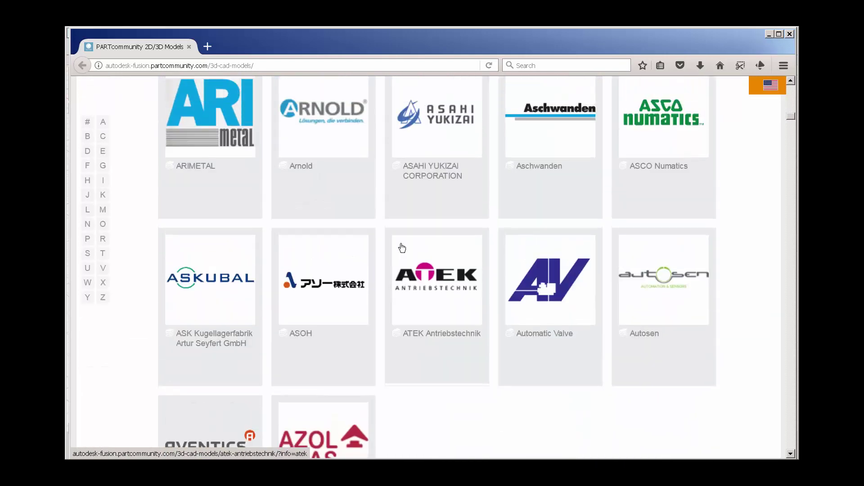
scroll(401, 248, "up", 9)
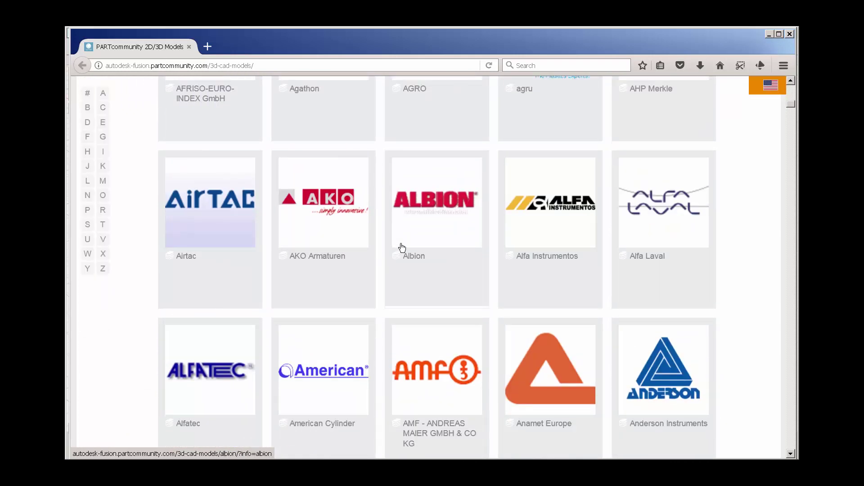
Browse Airtac's catalogue through Accessories › speed controllers to the PSA6 tube connector page
left_click(235, 221)
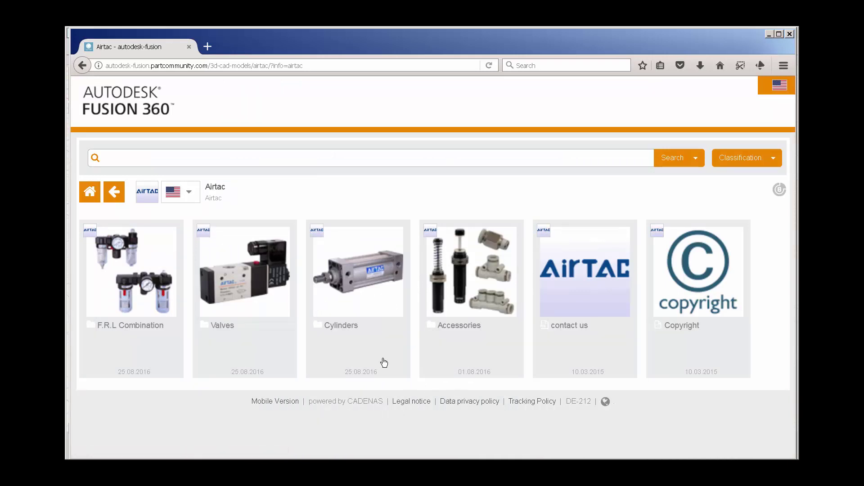
left_click(466, 270)
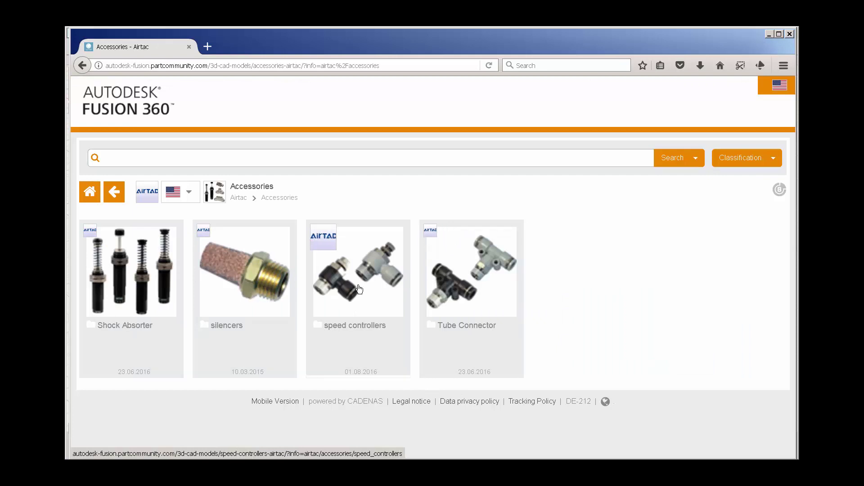
left_click(359, 289)
left_click(357, 288)
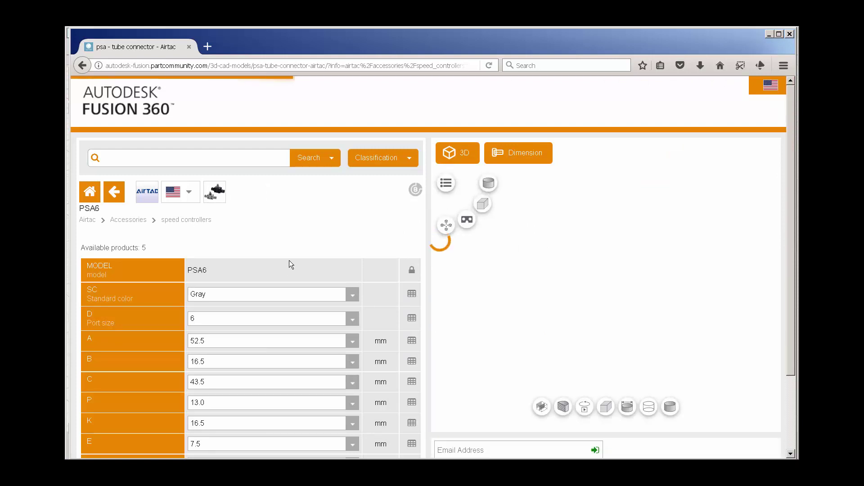
Scroll through the PSA6 dimension table and back up to the loaded 3D preview
scroll(289, 258, "down", 2)
scroll(289, 259, "down", 3)
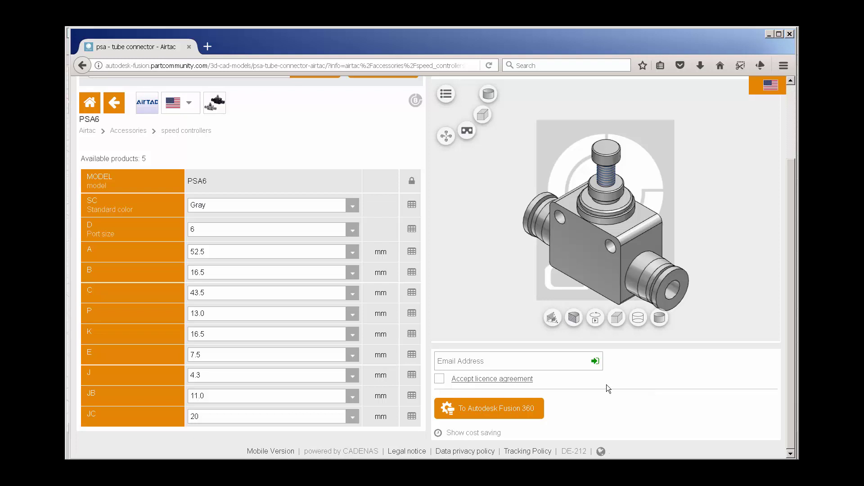
scroll(607, 384, "up", 3)
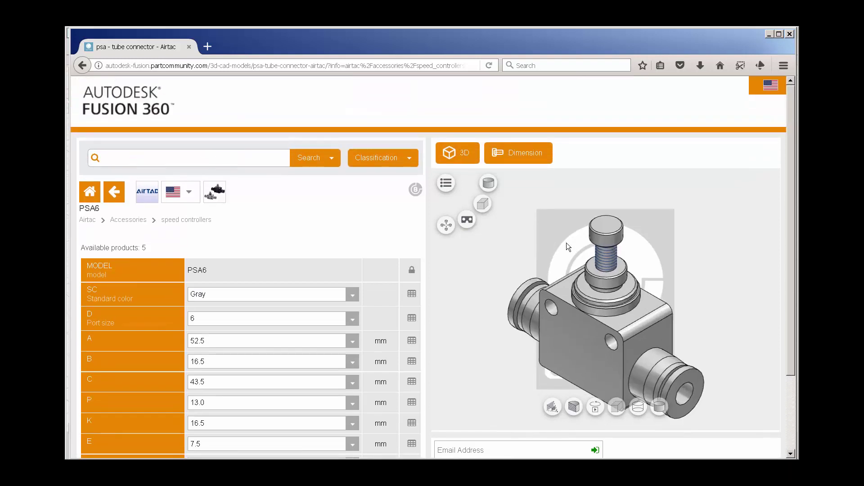